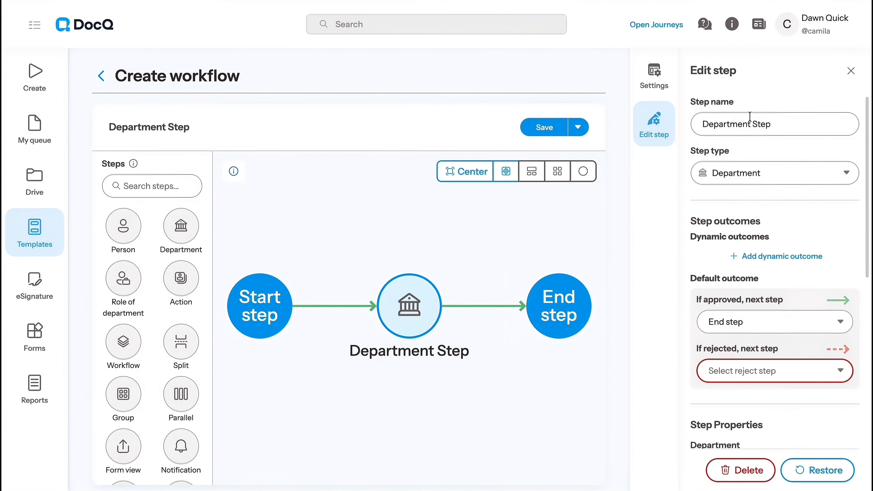
Step: Set the department step's rejected outcome to lead to End step
click(736, 125)
click(774, 140)
scroll(773, 140, down, 3)
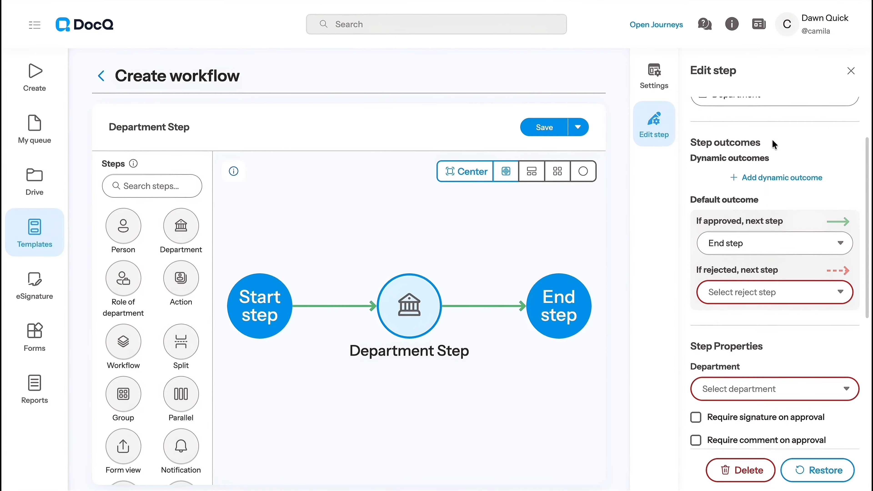
scroll(772, 140, down, 1)
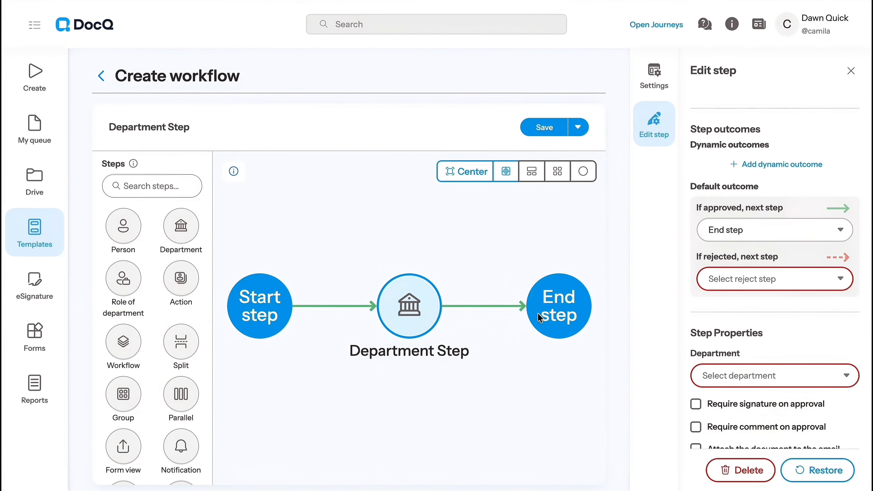
click(789, 279)
click(716, 330)
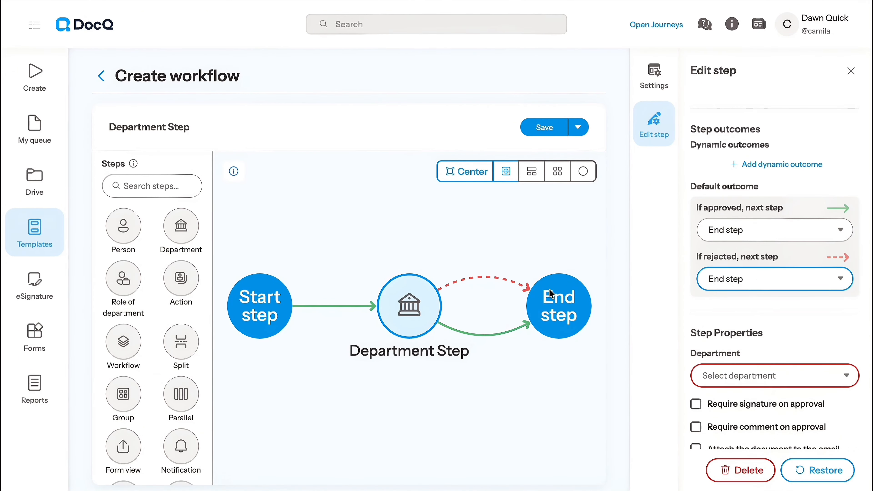
Step: Look through the departments that can be assigned to the step in its properties
scroll(743, 353, down, 3)
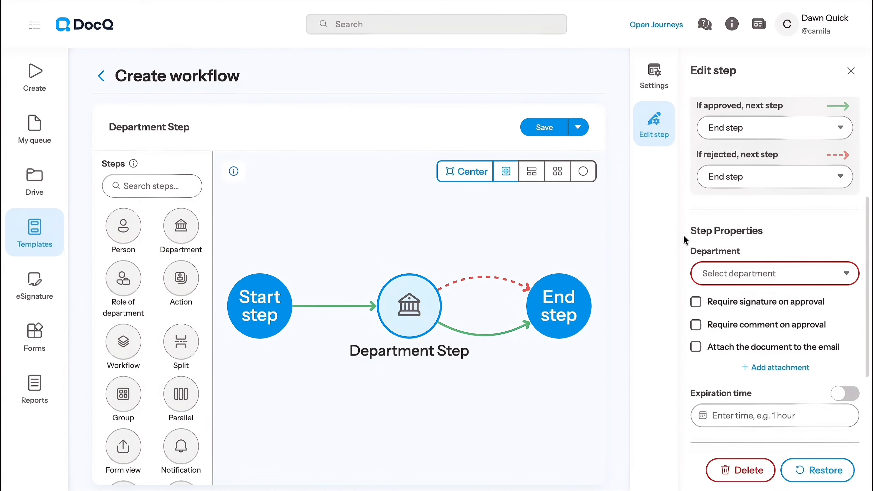
click(736, 273)
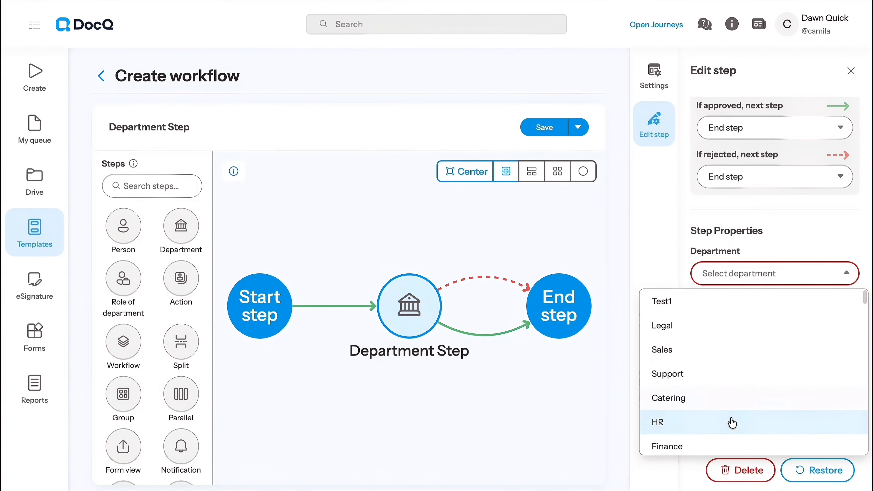
scroll(734, 435, down, 15)
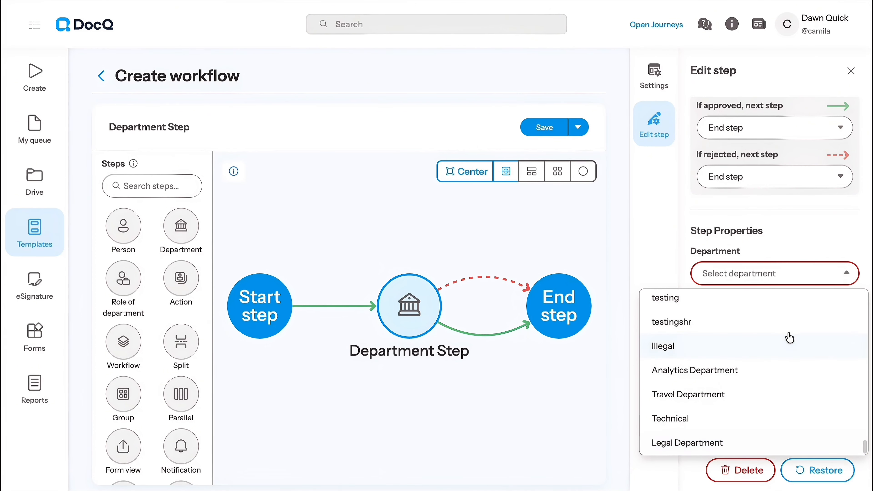
click(802, 279)
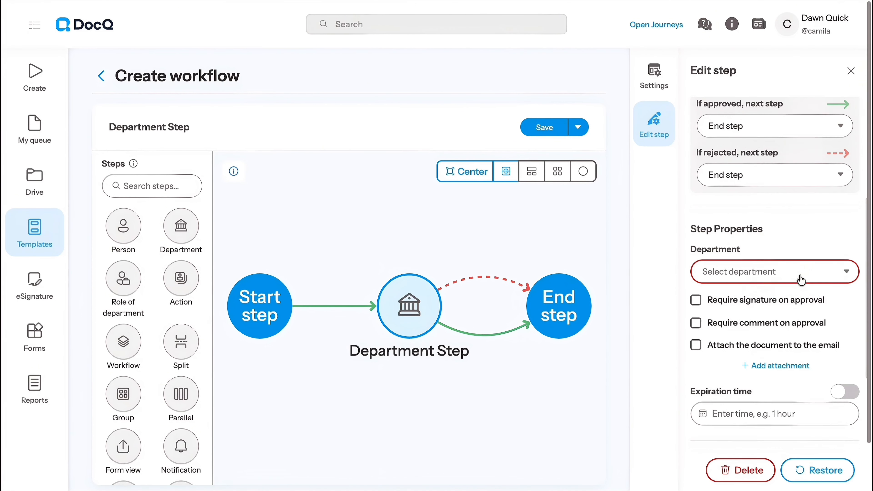
scroll(802, 275, down, 1)
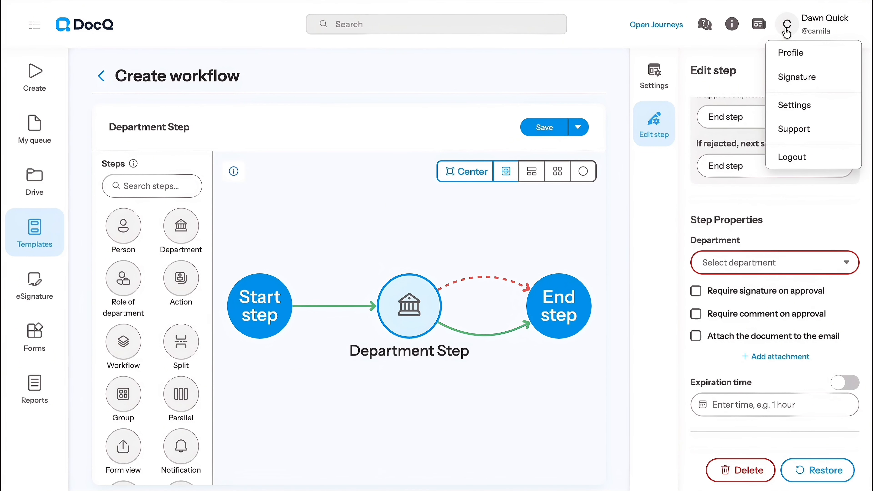
Step: Open the Roles & Departments page in the account settings
click(797, 105)
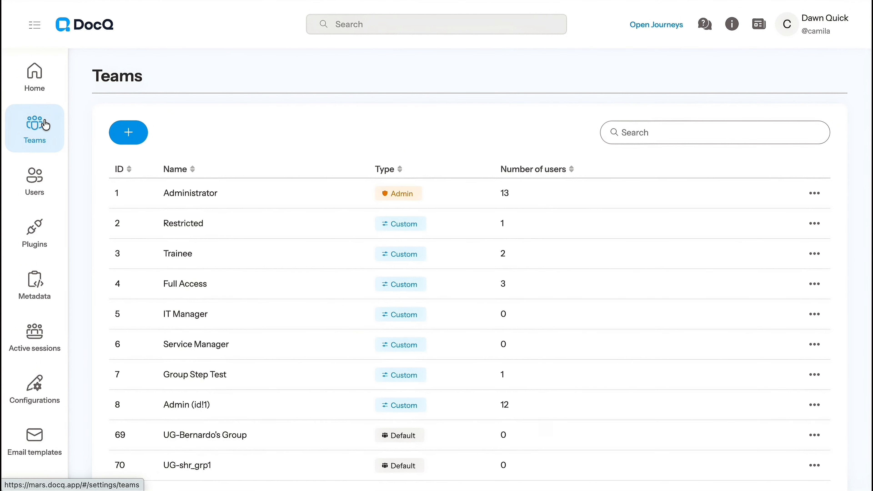
click(39, 180)
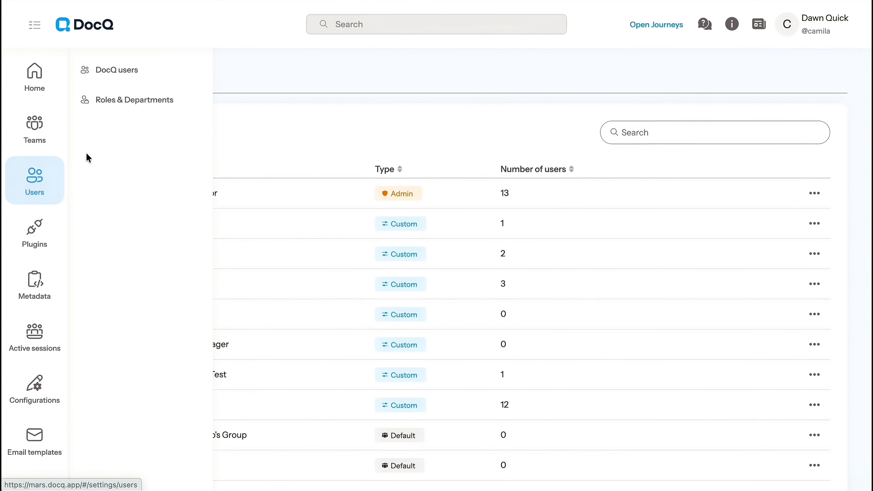
click(123, 106)
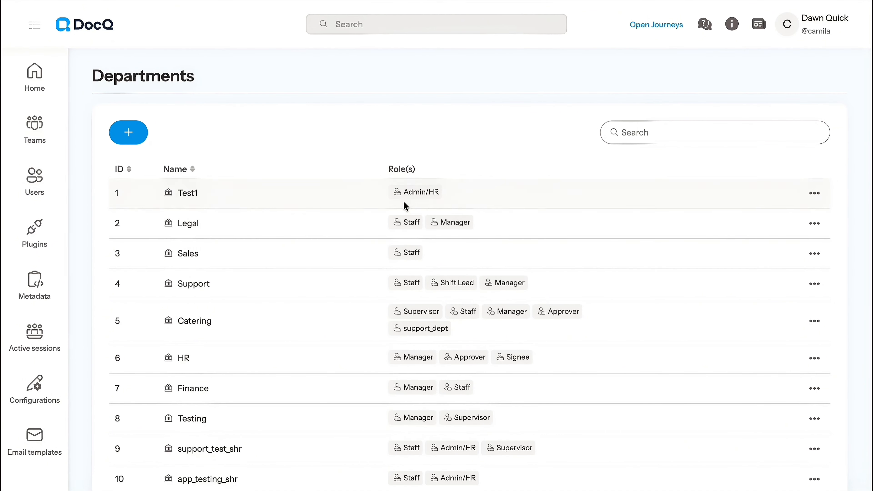
Step: Start a new department named Marketing and look through the available department roles
click(129, 136)
text(Marketing)
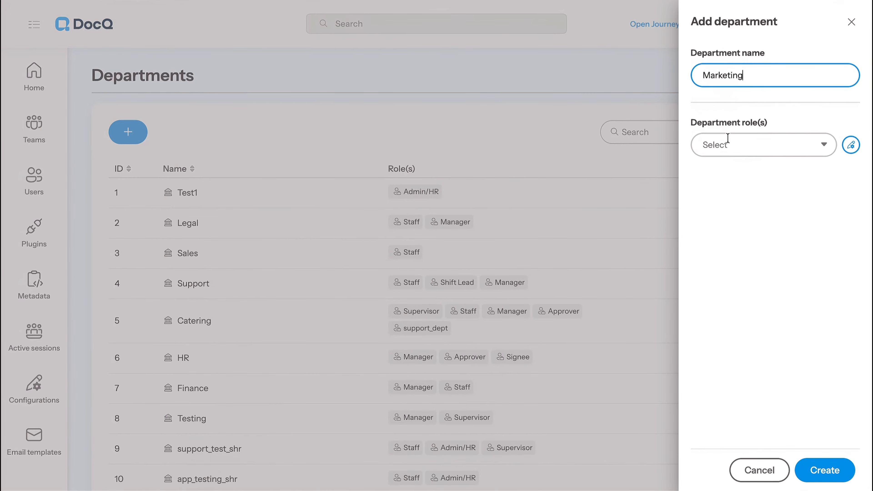
click(728, 141)
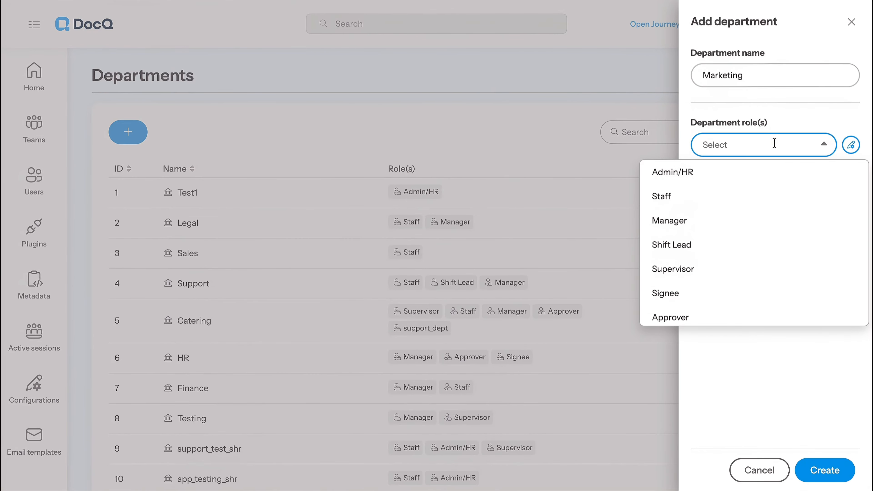
click(792, 172)
click(792, 197)
click(792, 198)
click(794, 177)
Step: Create a new role named Marketing Manager and finish creating the Marketing department with it
click(851, 145)
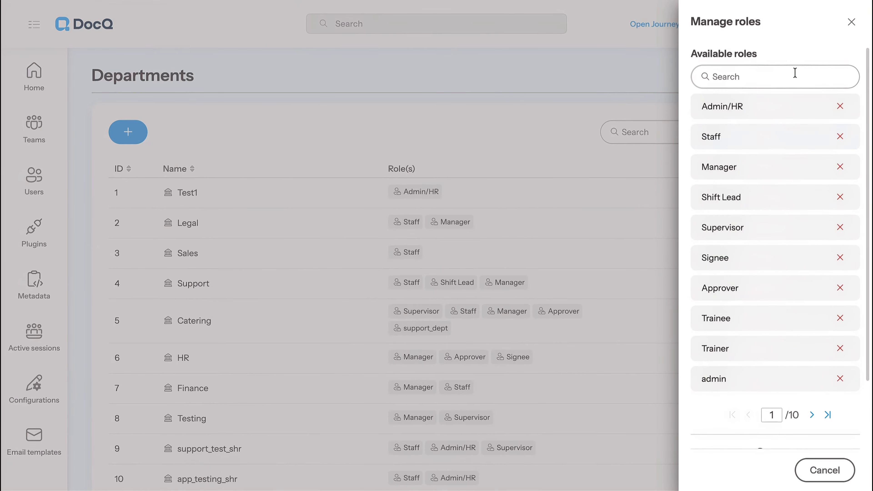
click(827, 415)
click(815, 363)
text(Marketing Manager)
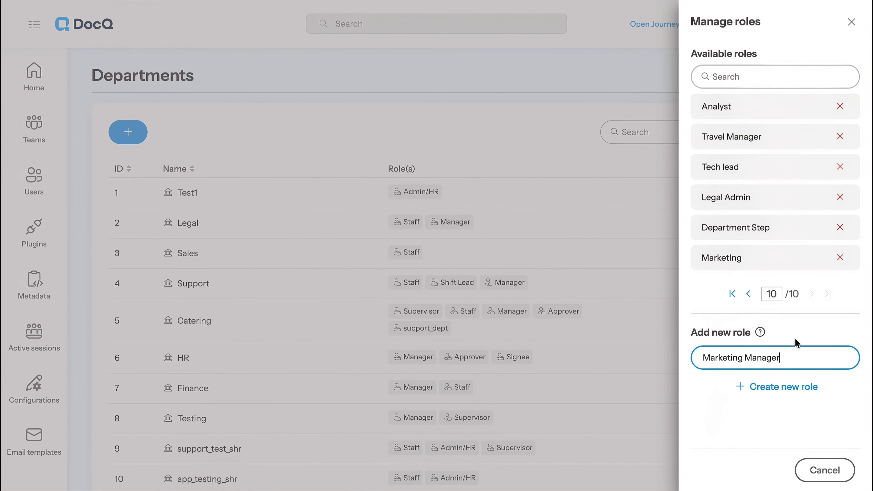
click(778, 387)
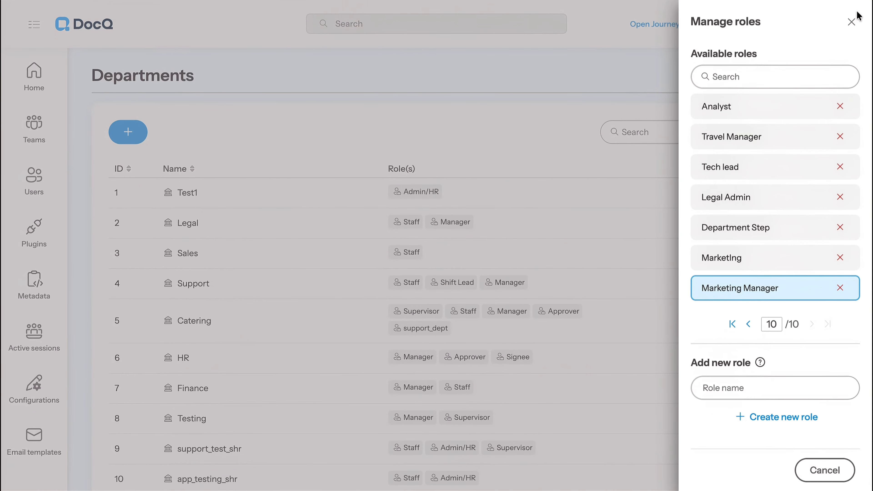
click(825, 470)
click(832, 470)
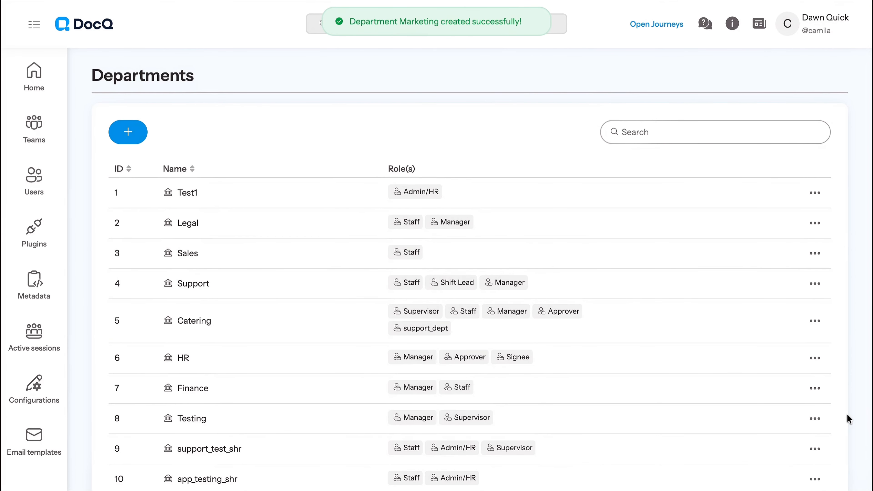
Step: Open the DocQ users list in the settings and start editing the first listed user
click(798, 19)
click(794, 103)
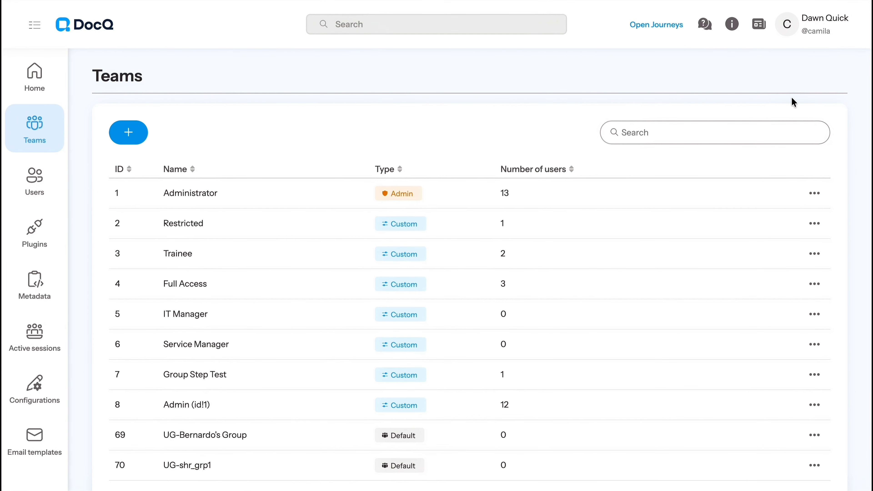
click(44, 186)
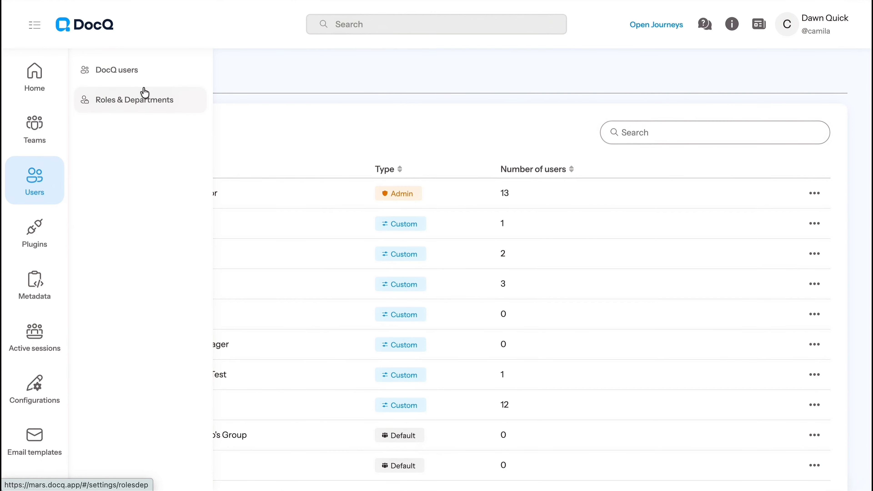
click(143, 73)
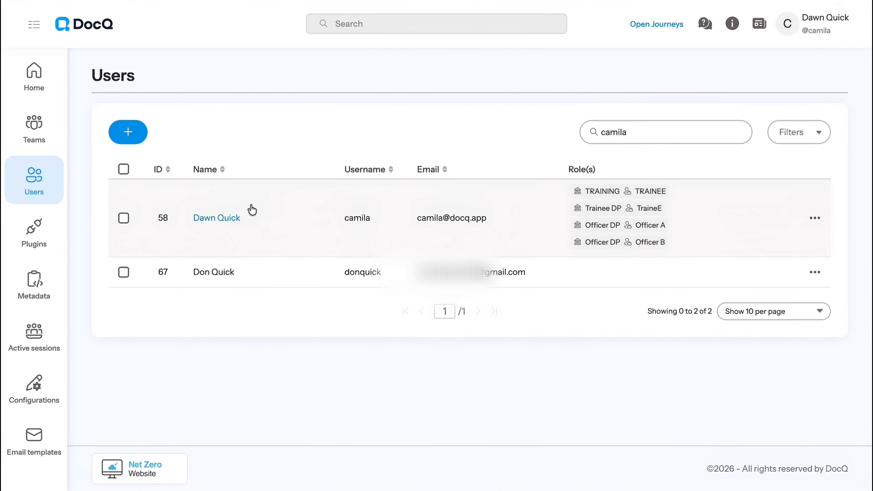
click(218, 225)
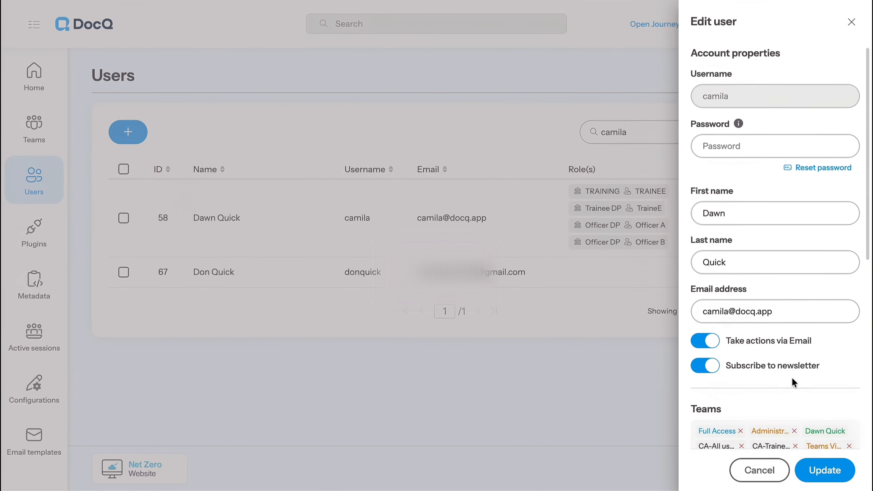
Step: Select the Marketing Manager role of the Marketing department for the user and update the account
scroll(774, 382, down, 2)
scroll(794, 383, down, 5)
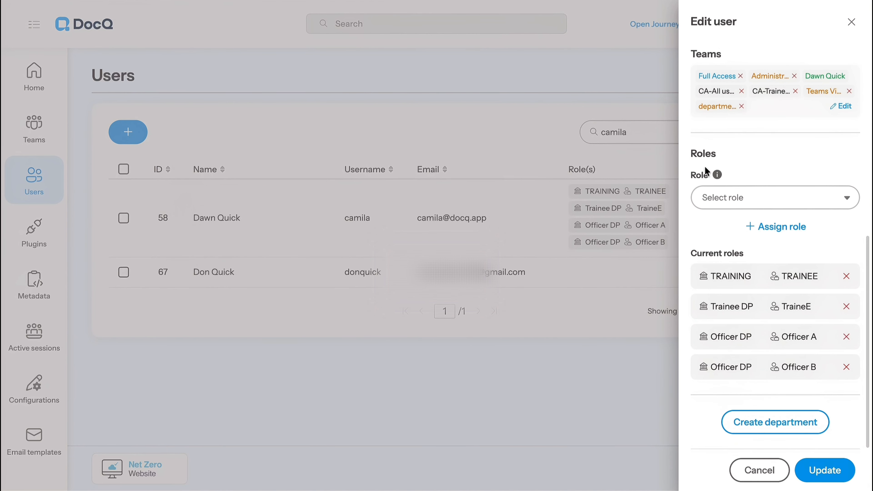
click(751, 195)
scroll(743, 303, down, 10)
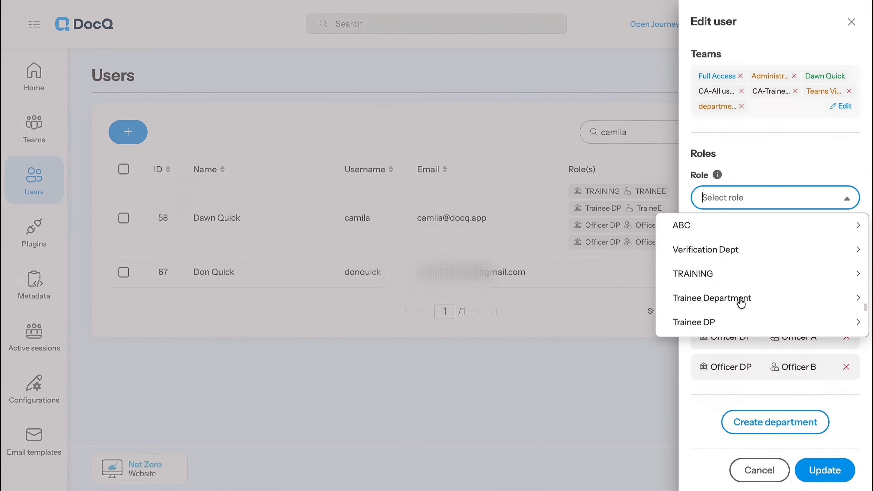
click(754, 324)
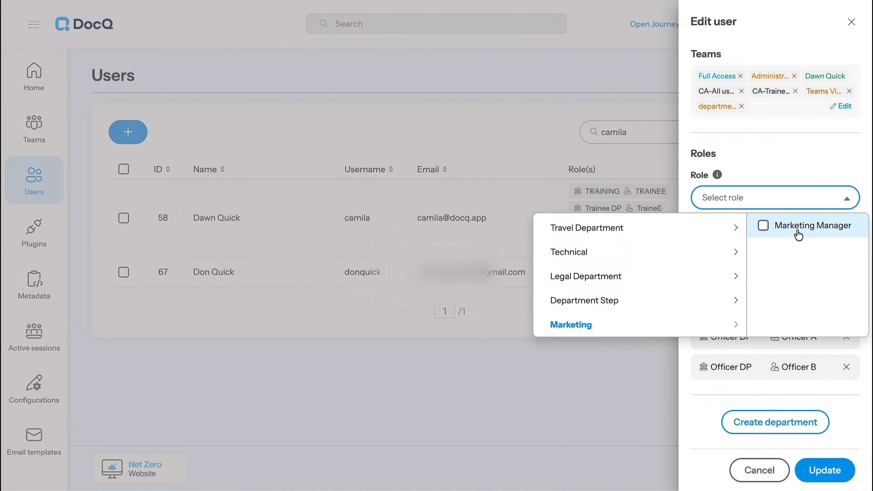
click(764, 226)
click(831, 171)
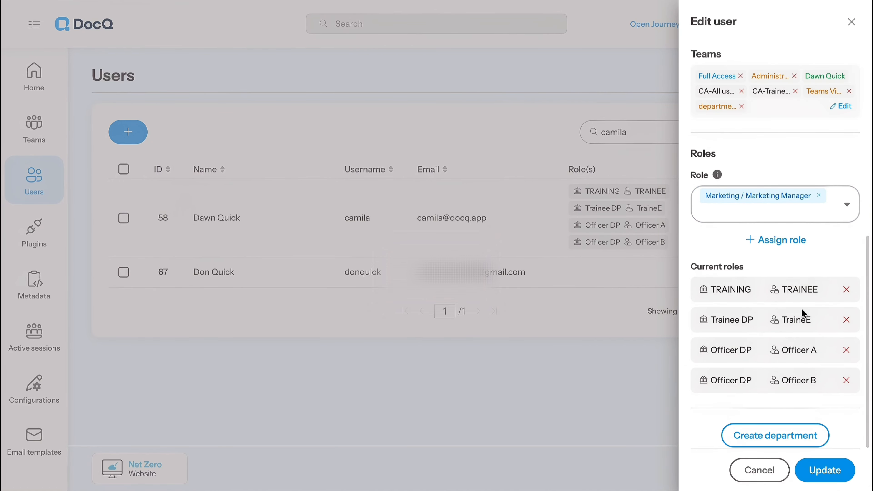
click(825, 470)
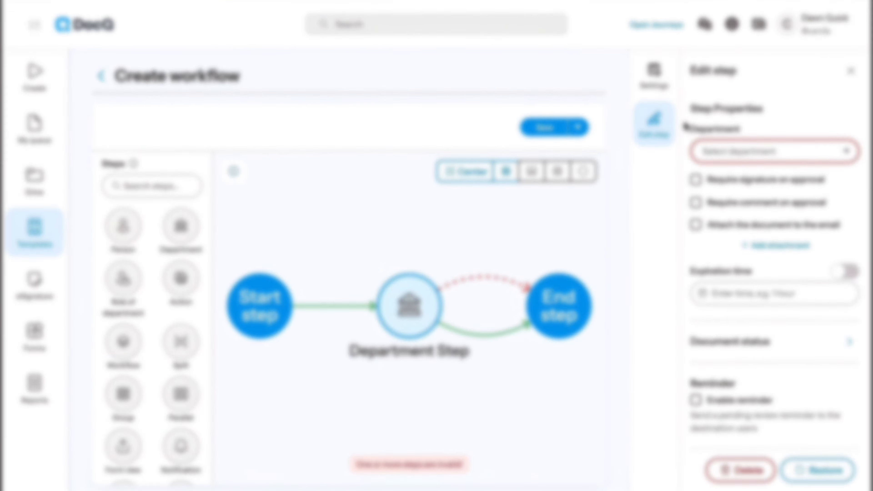
Step: In the workflow, set the step's department to Department Step and require a signature on approval
click(727, 157)
scroll(714, 291, down, 5)
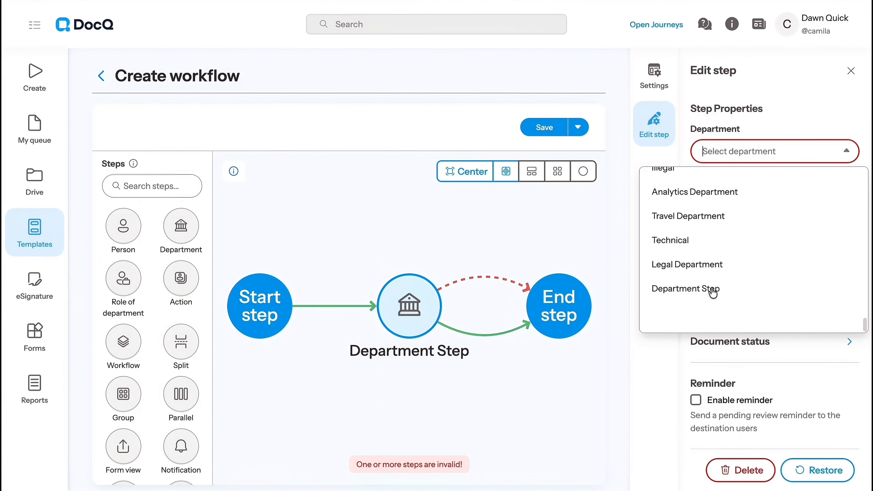
scroll(705, 296, up, 1)
click(708, 321)
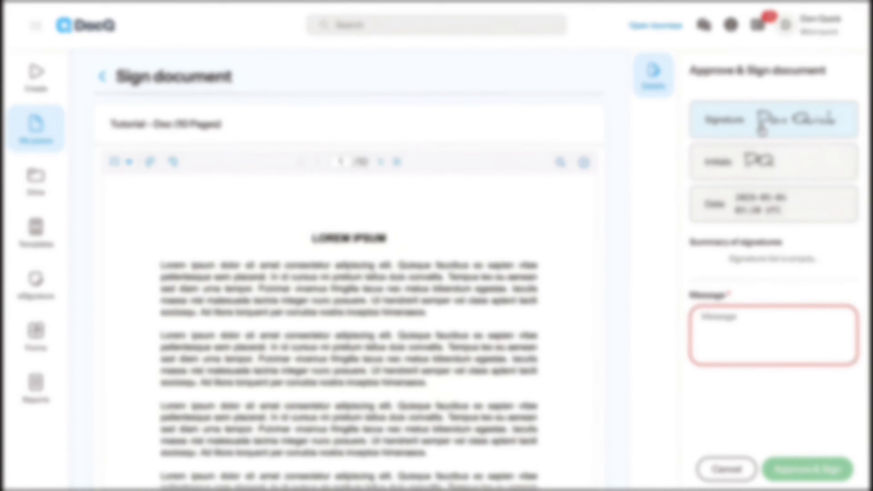
Step: Place the signature above the heading on page 1 of the document, and require a comment on approval in the department step
click(474, 218)
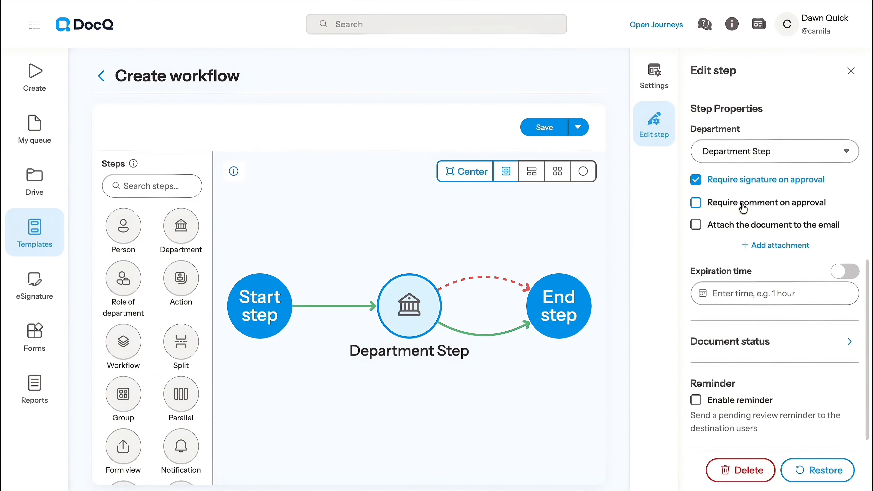
click(744, 208)
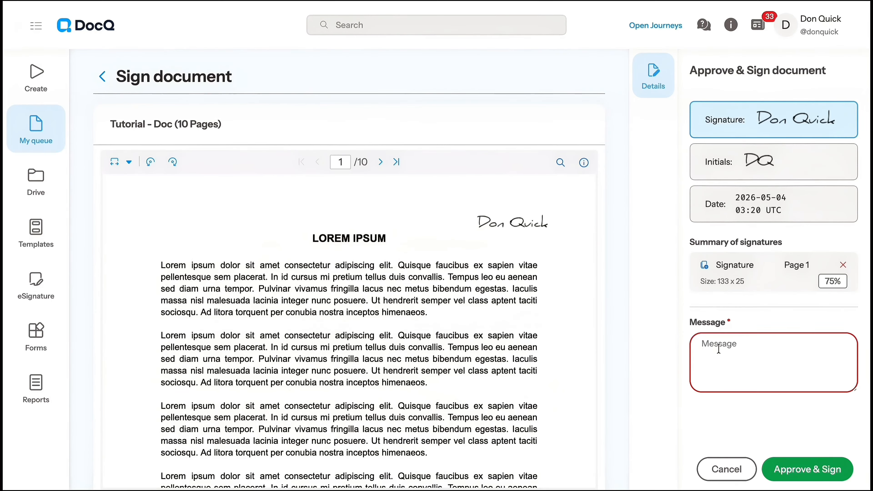
text(A)
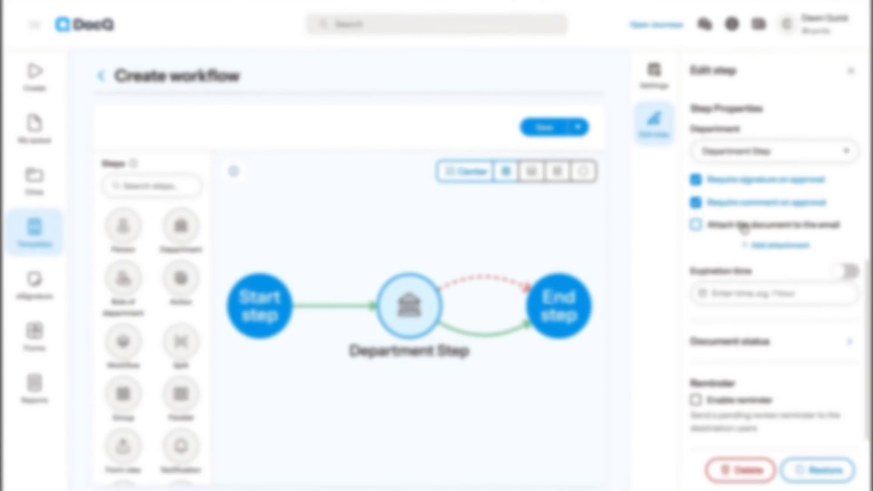
Step: Enable attaching the document to the email and check the PDF attached to the approval message in Gmail
click(745, 227)
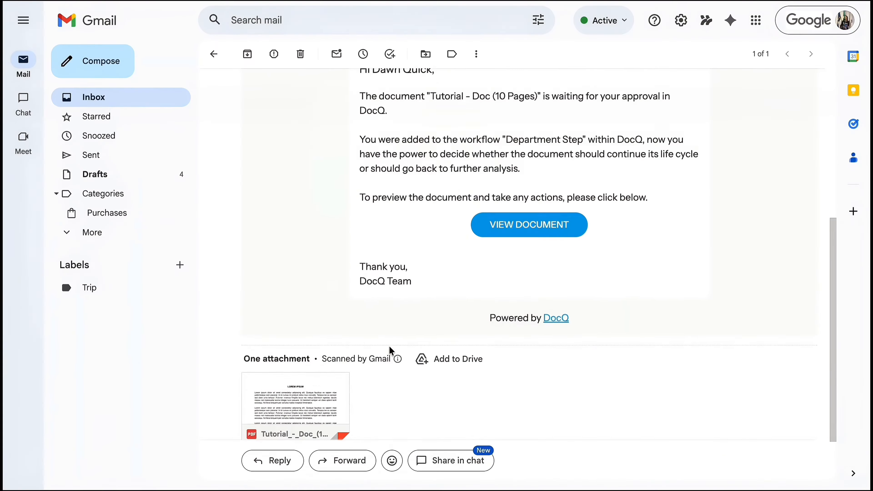
scroll(390, 353, down, 3)
mouse_move(313, 367)
click(323, 340)
Step: In the workflow's department step, add an email attachment taken from metadata, using the Content Attachment field
scroll(520, 343, down, 2)
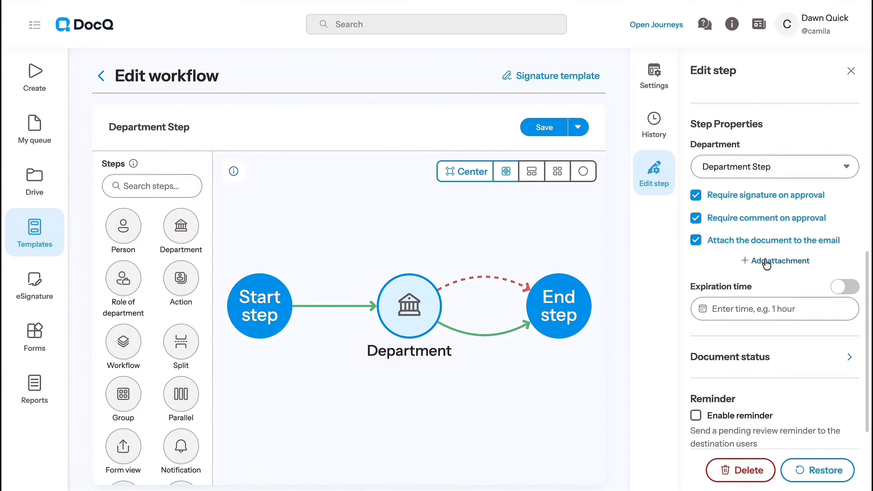
click(768, 263)
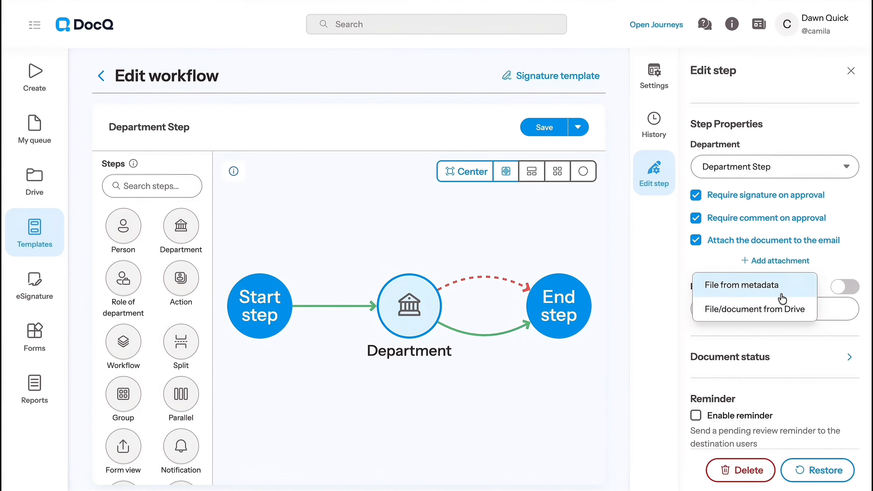
click(789, 291)
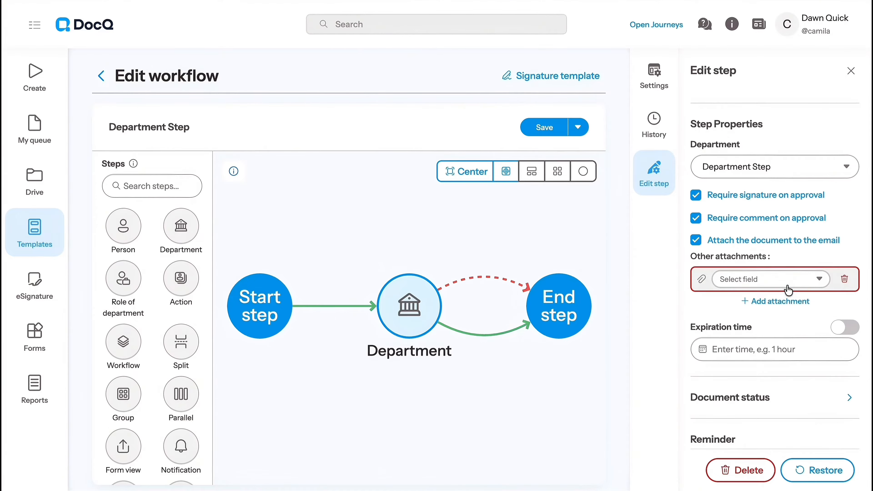
click(786, 279)
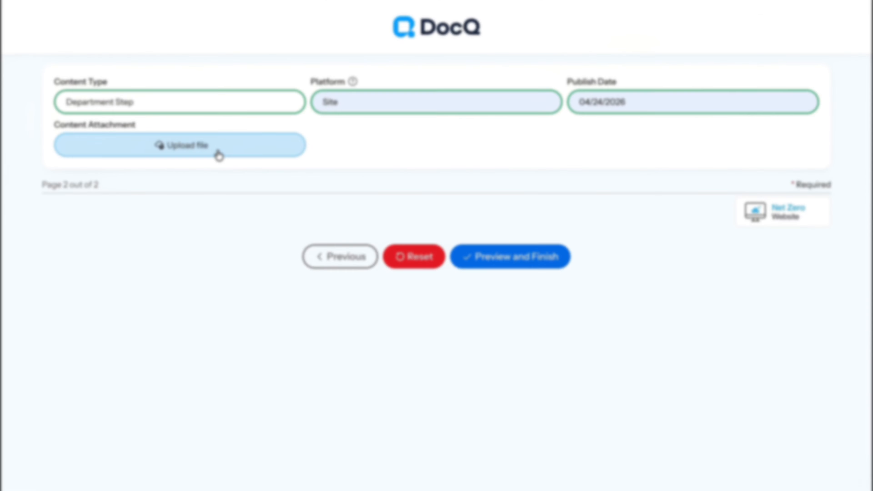
Step: Upload a file to the Content Attachment field of the form
click(219, 151)
click(221, 224)
click(323, 238)
double_click(323, 238)
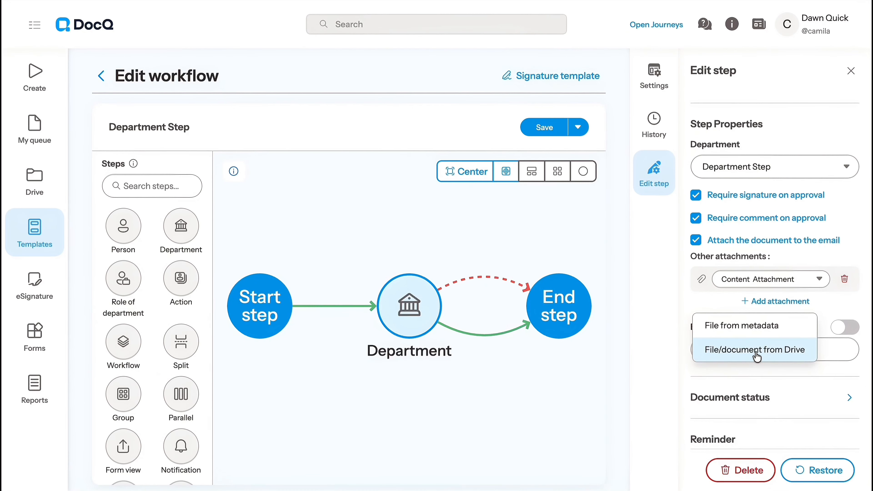
Step: Add another attachment to the department step from Drive, choosing the first Wiki PDF
click(756, 353)
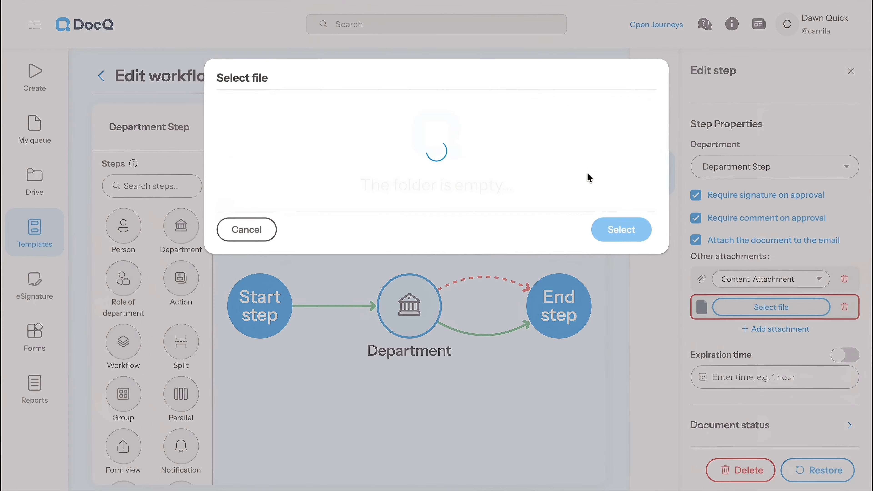
click(581, 104)
text(wiki)
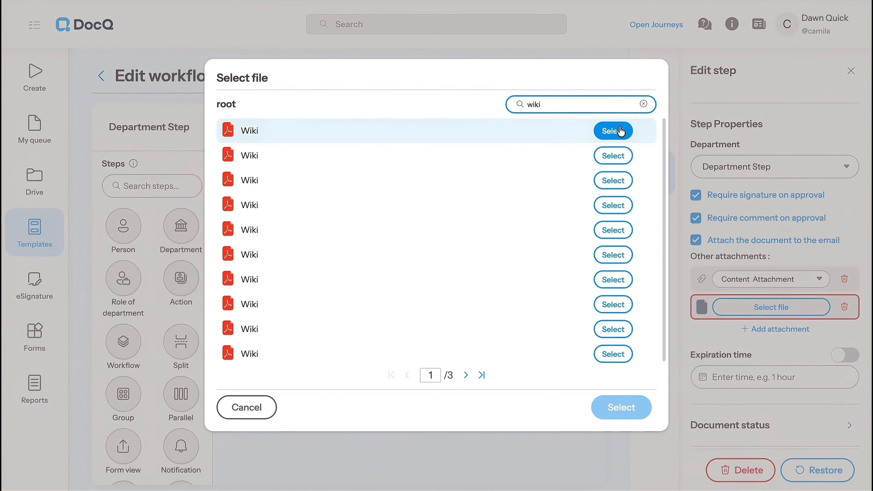
click(613, 130)
Step: Set the step's expiration time to 1 hour, and replace it with the advanced expression 3
scroll(744, 342, down, 2)
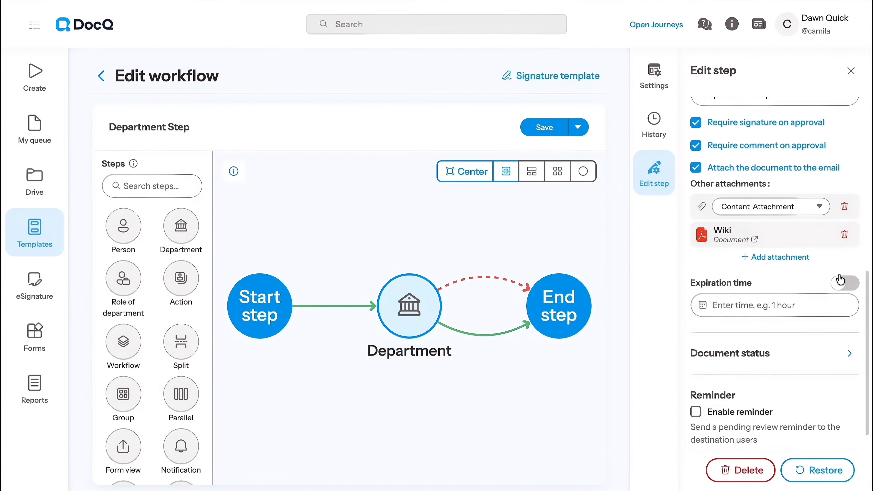
click(841, 286)
click(841, 287)
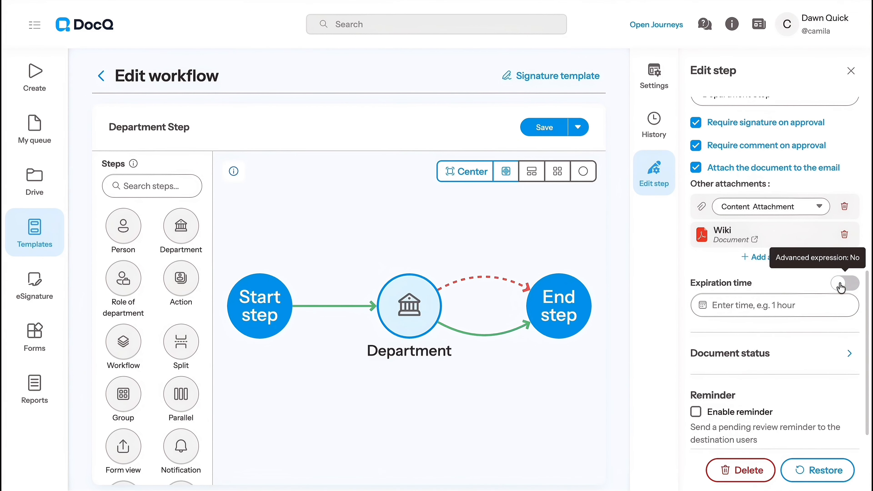
click(766, 305)
text(1 hour)
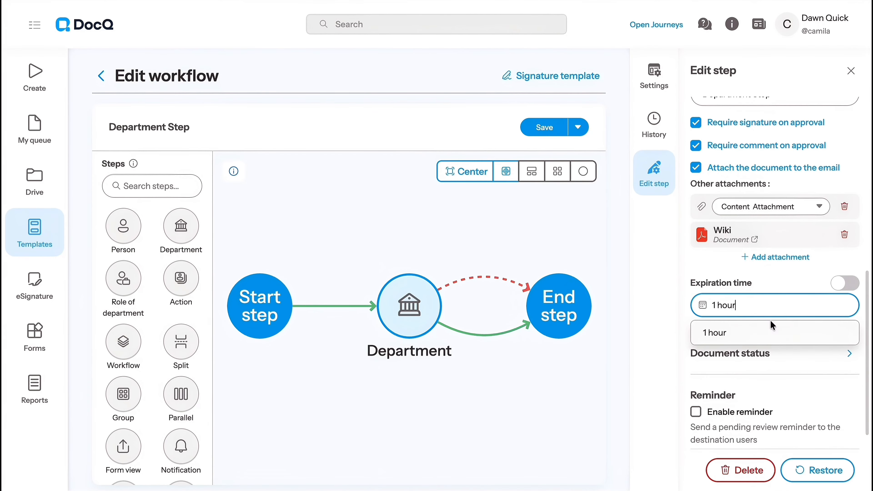
click(773, 333)
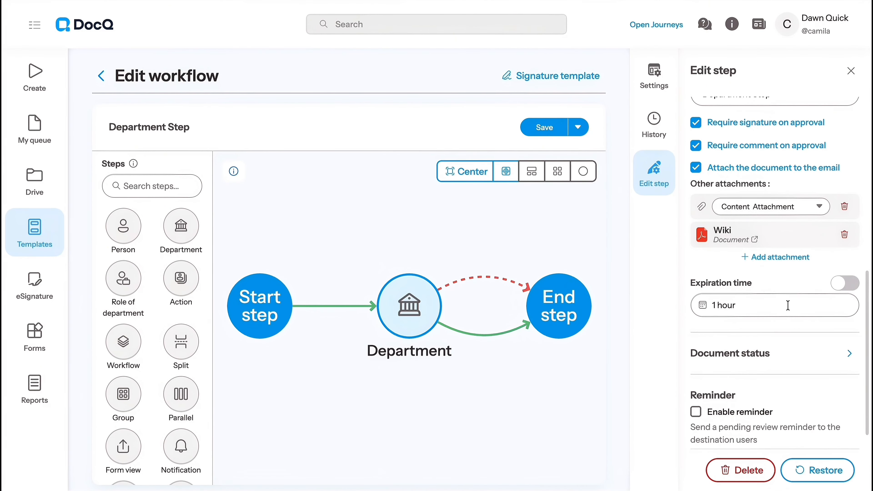
click(845, 283)
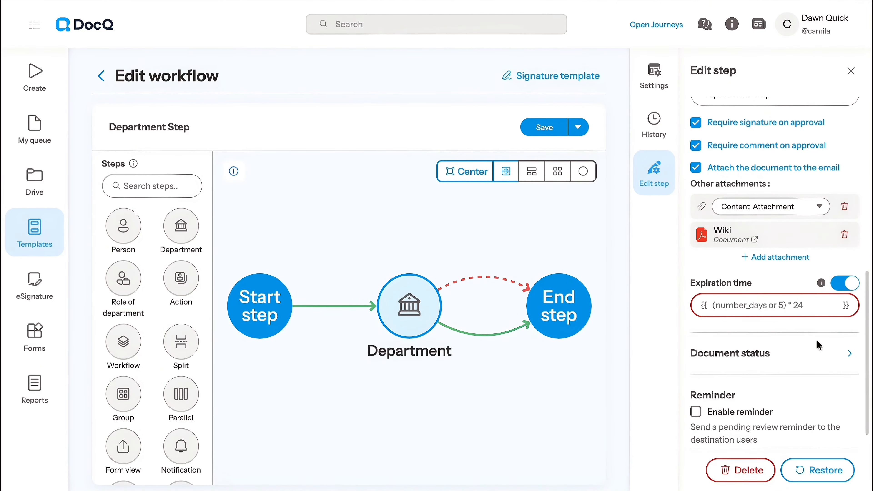
text(3)
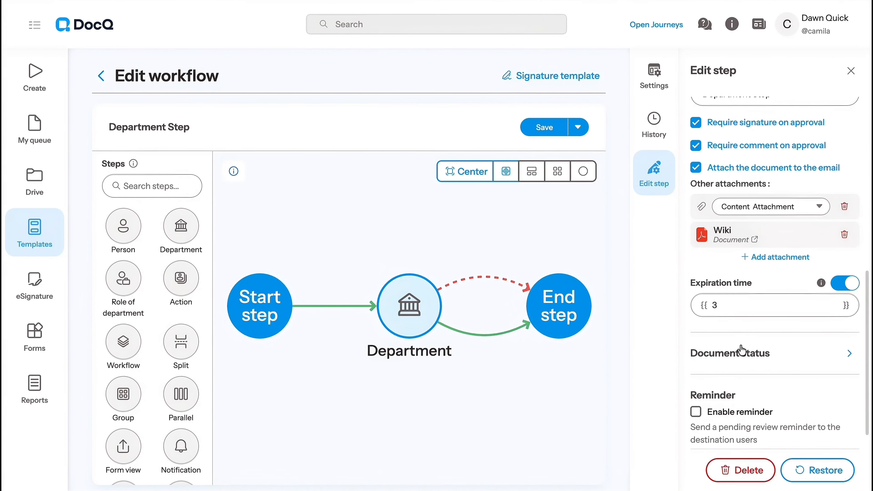
Step: Set the document status to successfull both when entering and when leaving the department step
scroll(746, 356, down, 1)
click(748, 333)
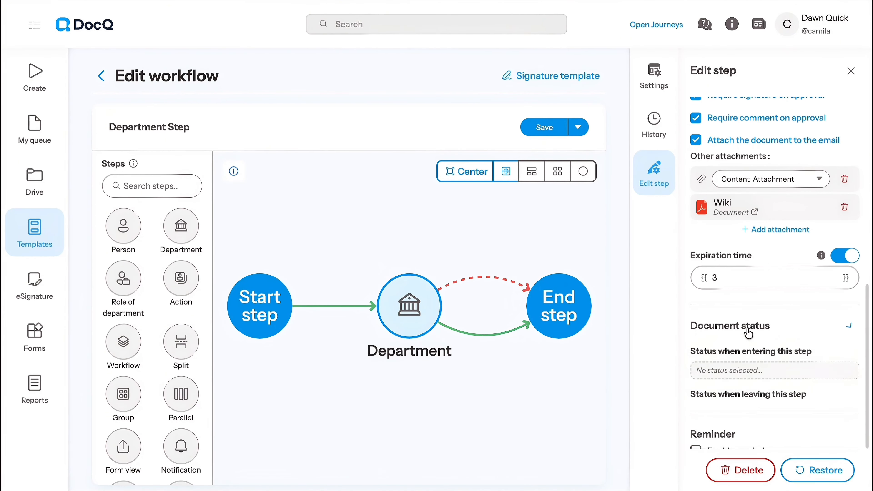
scroll(748, 376, down, 2)
scroll(748, 376, down, 1)
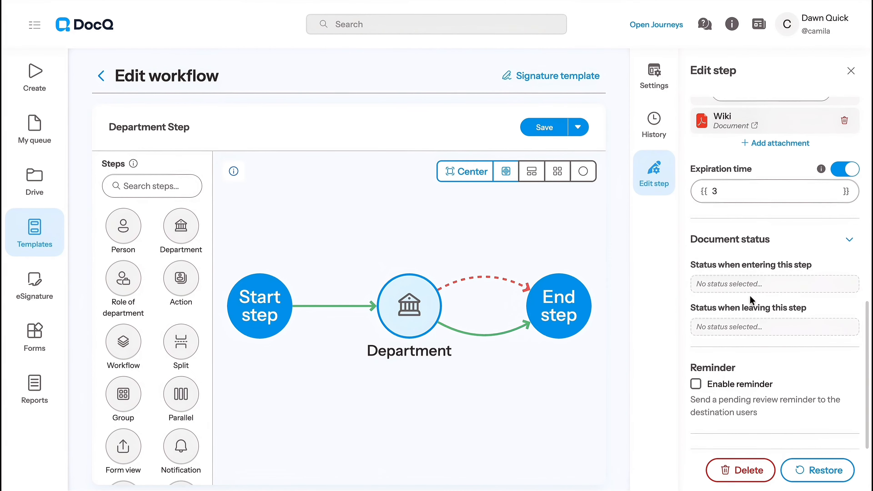
drag(686, 266, 826, 268)
click(825, 286)
click(825, 285)
click(776, 164)
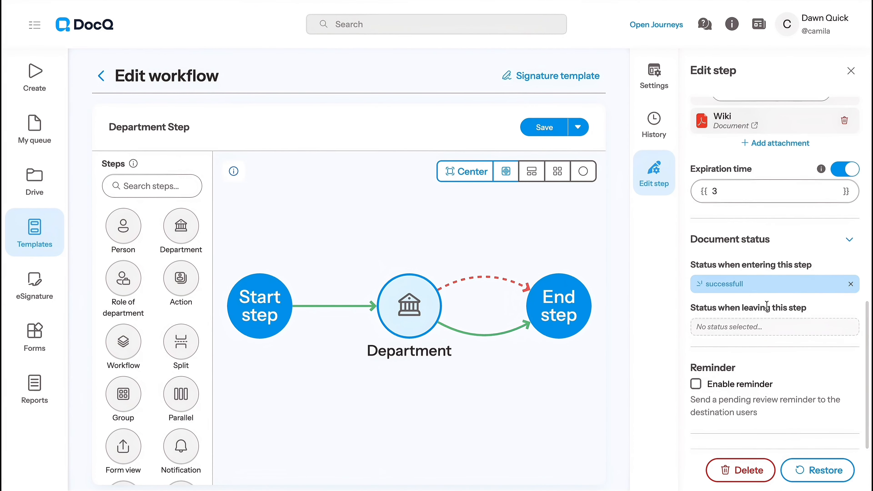
click(772, 330)
click(774, 207)
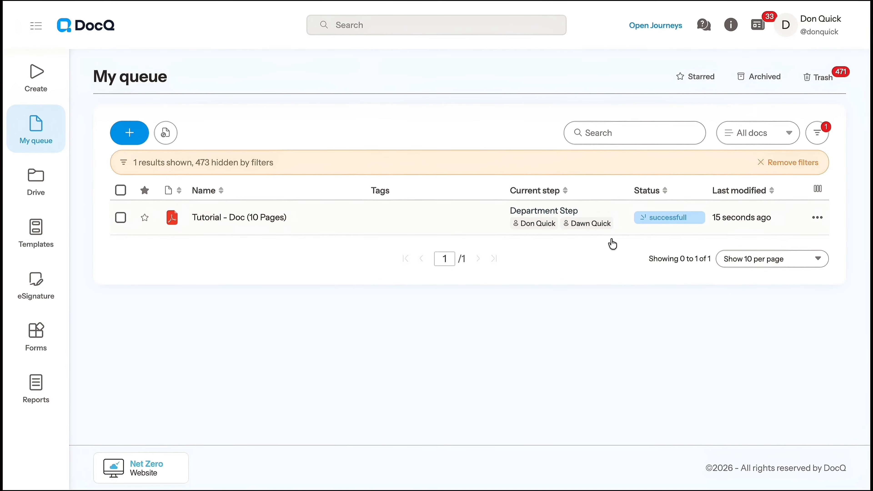
Step: Open Tutorial - Doc (10 Pages) from the document queue and check the status in its details
click(688, 223)
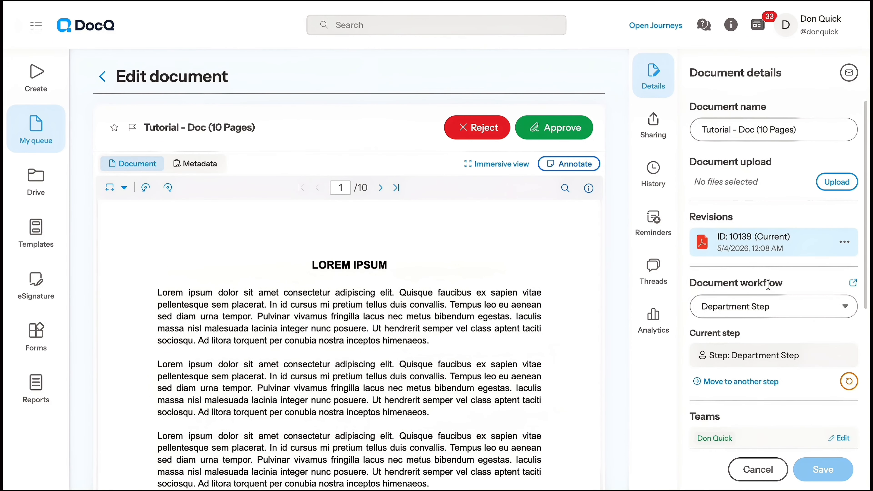
scroll(770, 288, down, 2)
scroll(770, 288, down, 1)
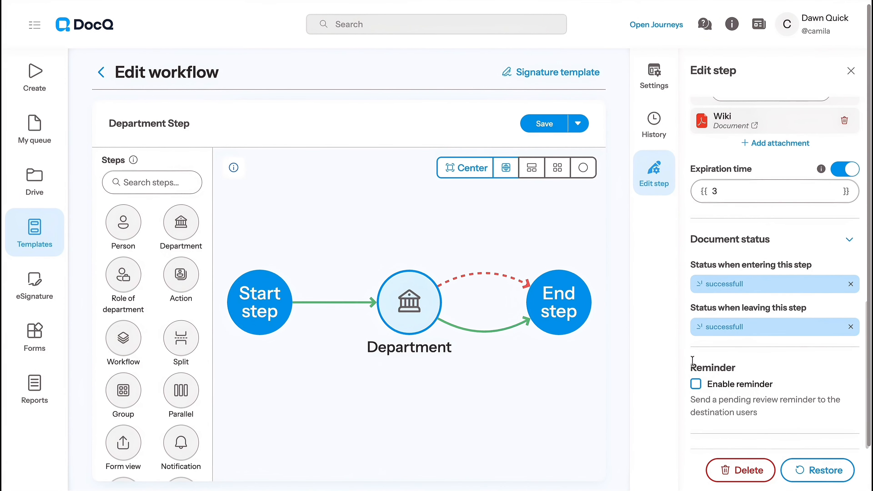
Step: Enable the reminder for the department step and set its frequency to the advanced expression 2
drag(690, 367, 750, 371)
click(751, 369)
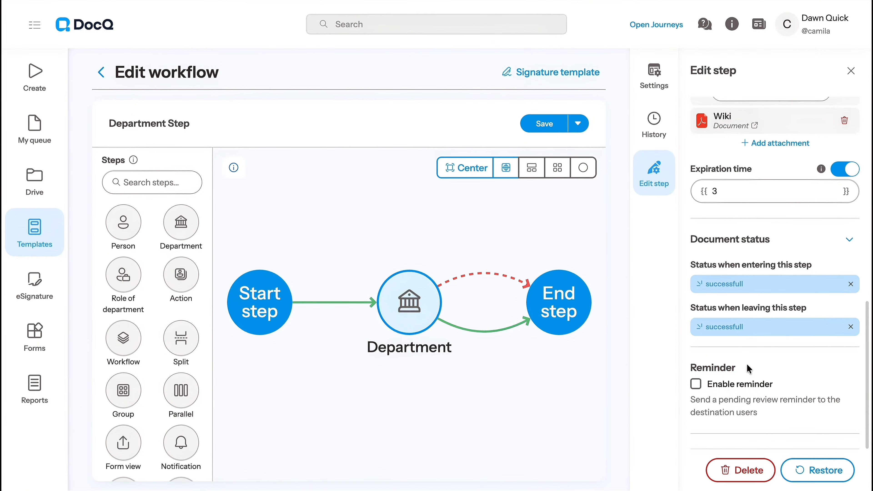
click(697, 385)
scroll(737, 406, down, 2)
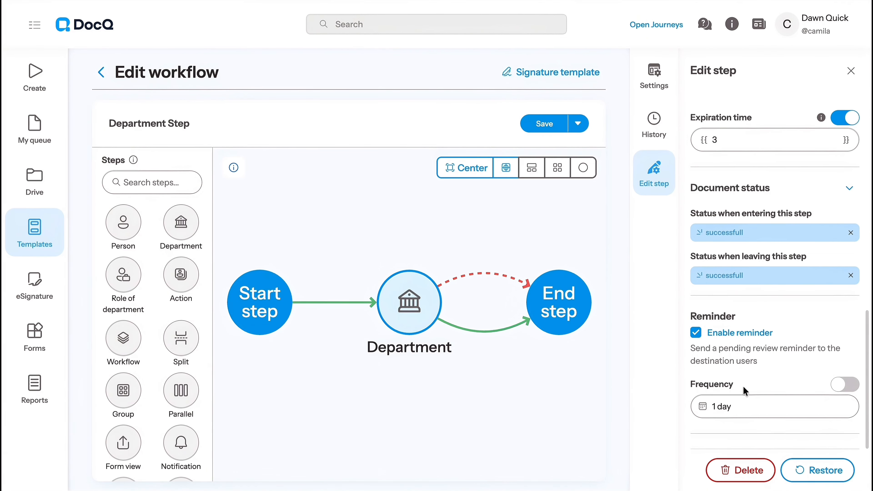
click(777, 404)
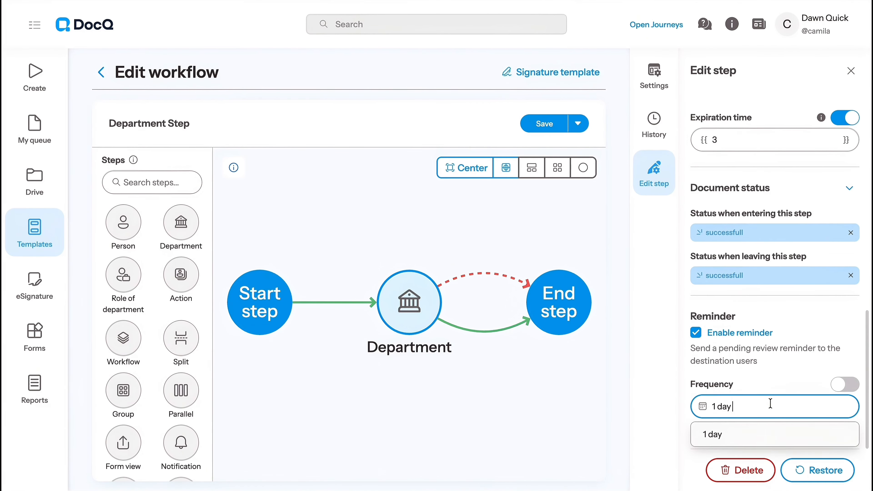
click(846, 384)
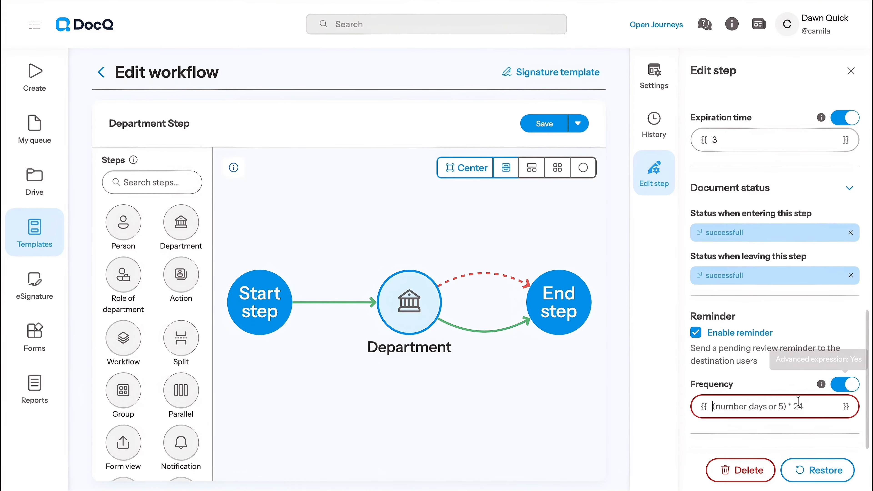
key(ctrl+a)
text(2)
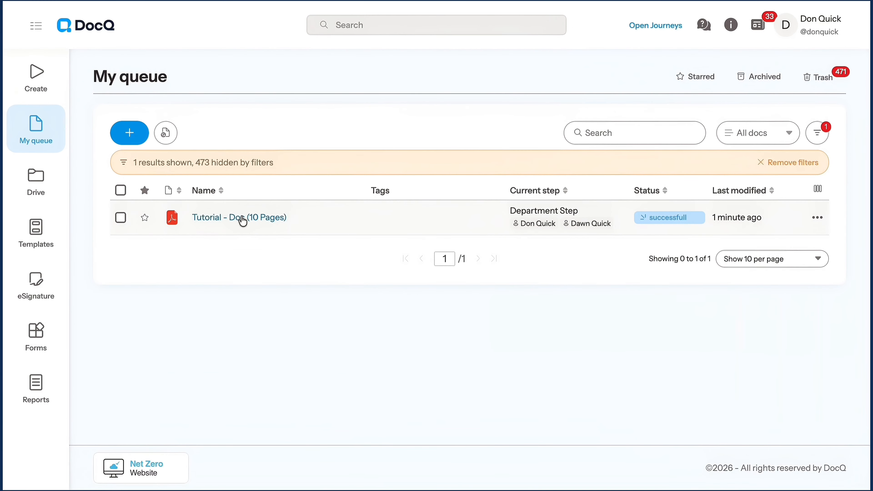
Step: Open Tutorial - Doc (10 Pages) from the document queue, and again through the DocQ approval message in Gmail
click(241, 217)
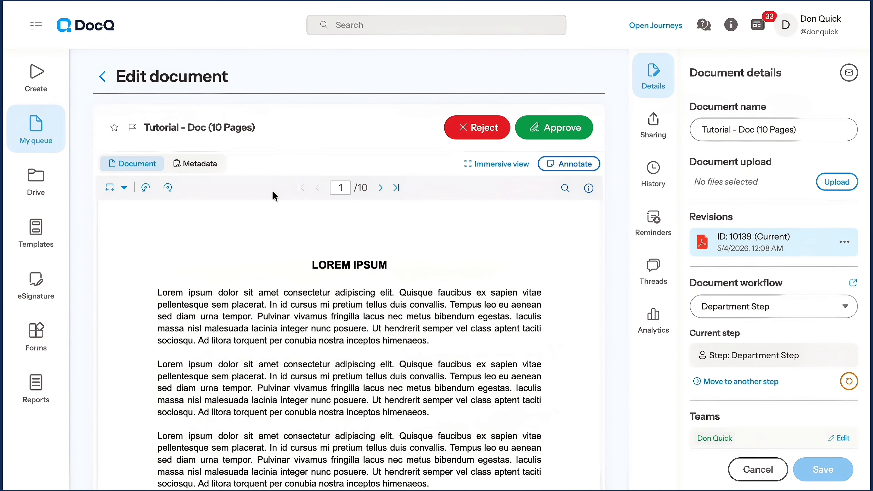
scroll(297, 165, down, 3)
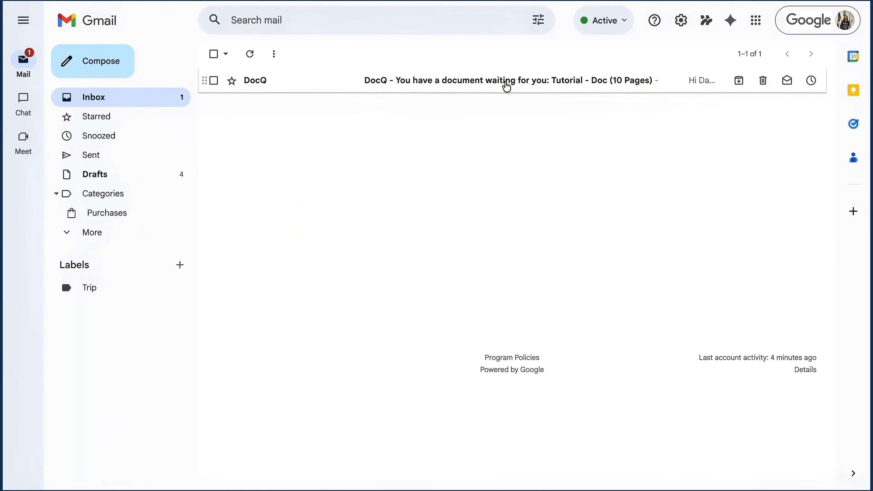
click(505, 81)
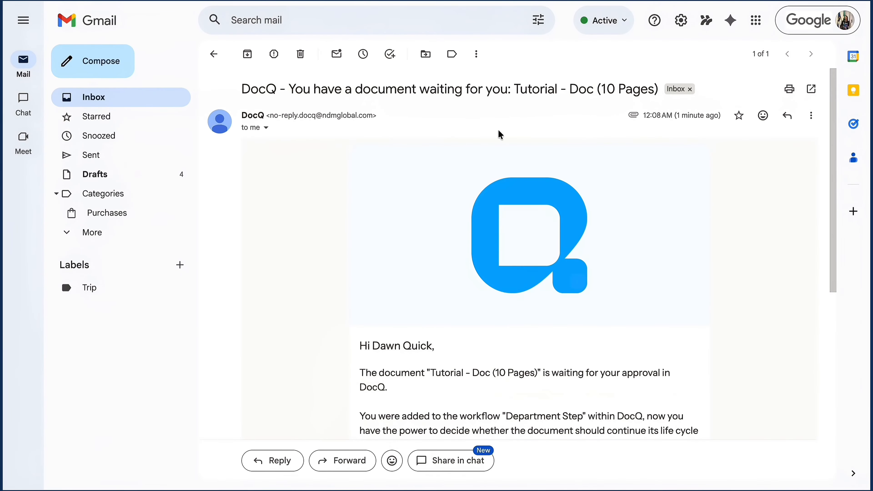
scroll(493, 332, down, 5)
scroll(492, 332, down, 4)
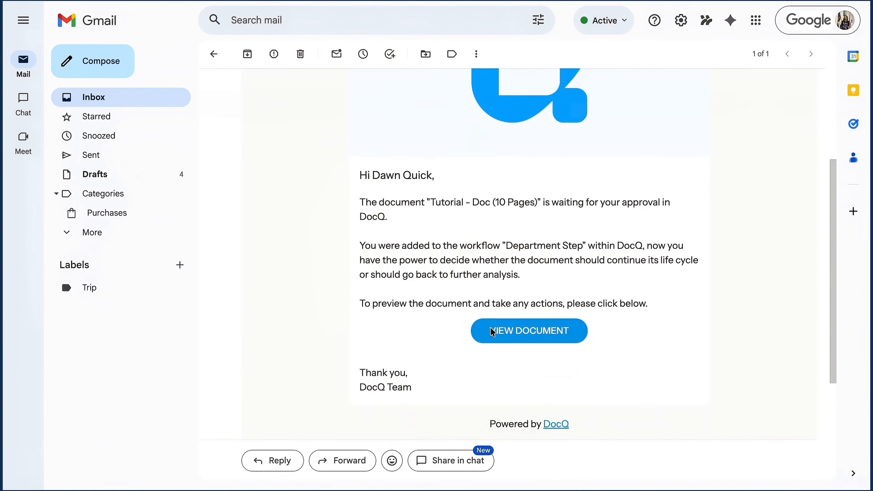
click(529, 266)
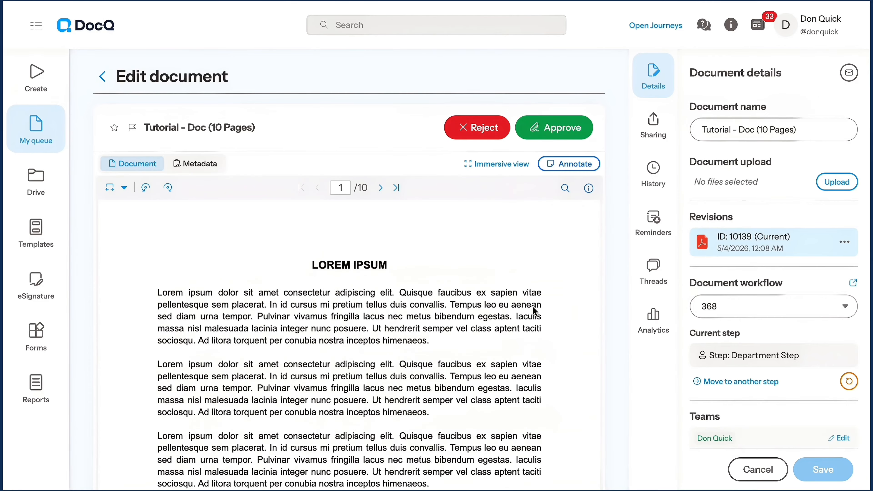
Step: Review Tutorial - Doc (10 Pages) and approve it with a signature and the comment "All good!"
scroll(503, 374, down, 3)
scroll(504, 374, up, 3)
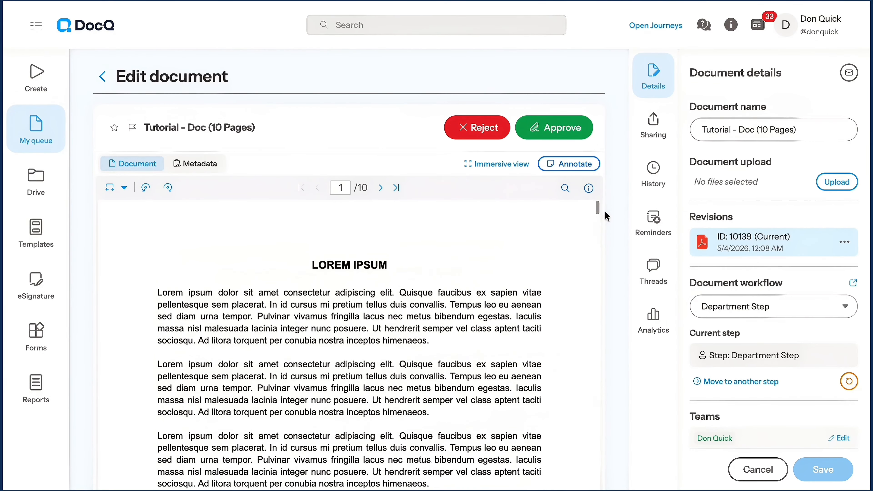
click(566, 126)
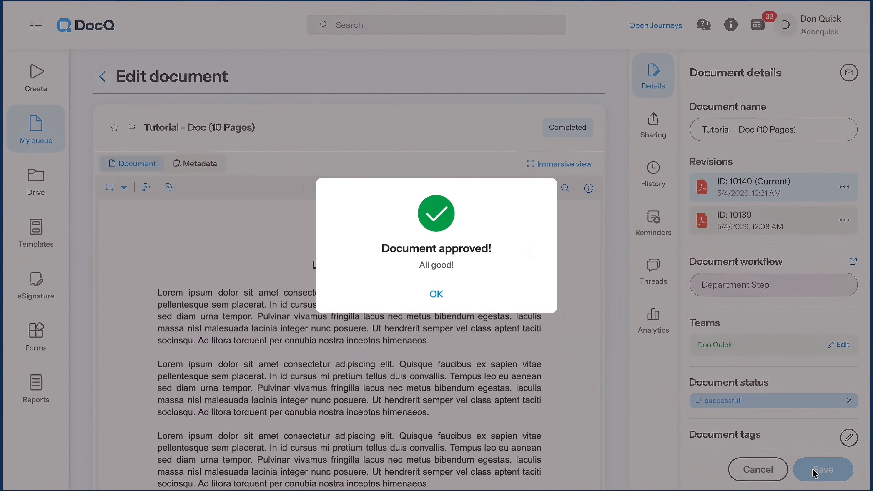
click(437, 295)
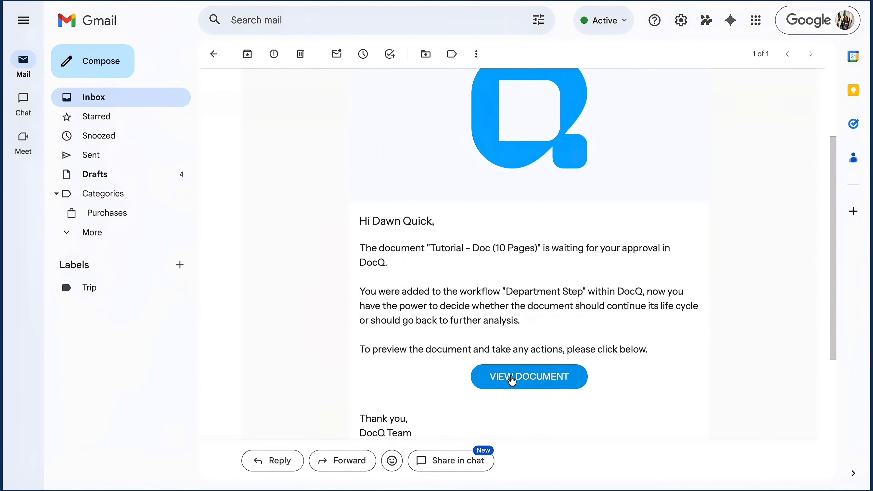
Step: Open the document from the other department member's approval message in Gmail and examine its history
click(522, 378)
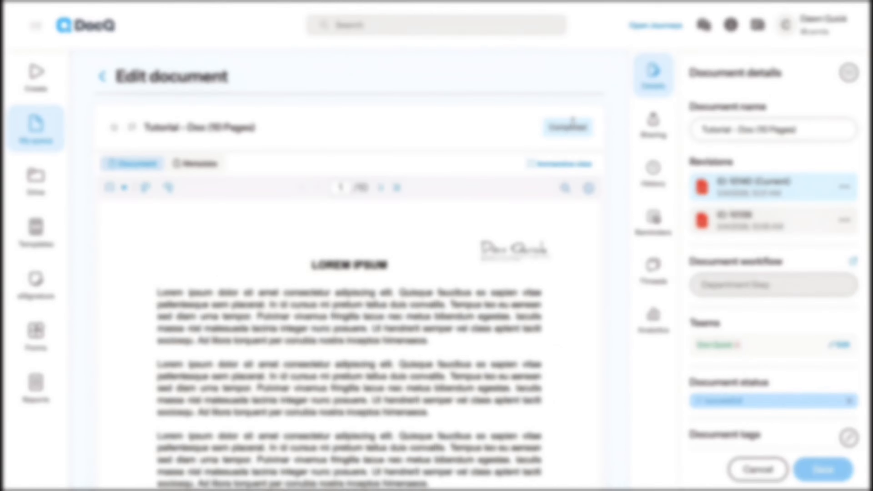
click(660, 184)
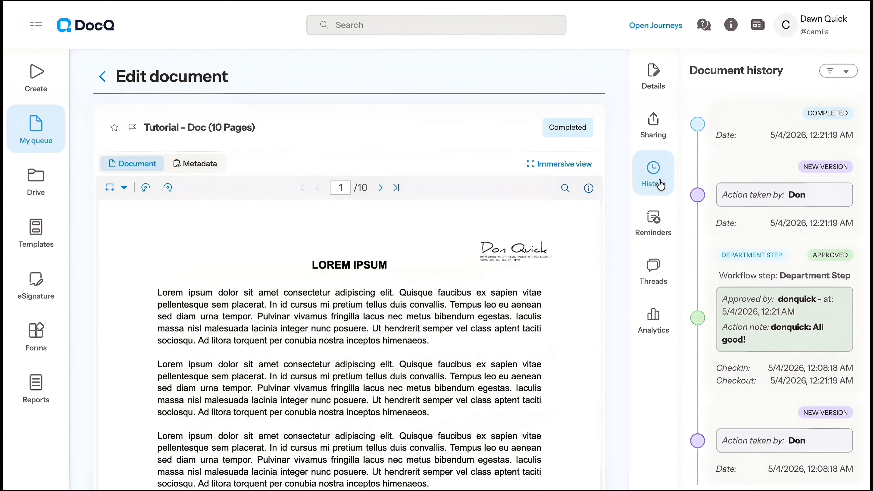